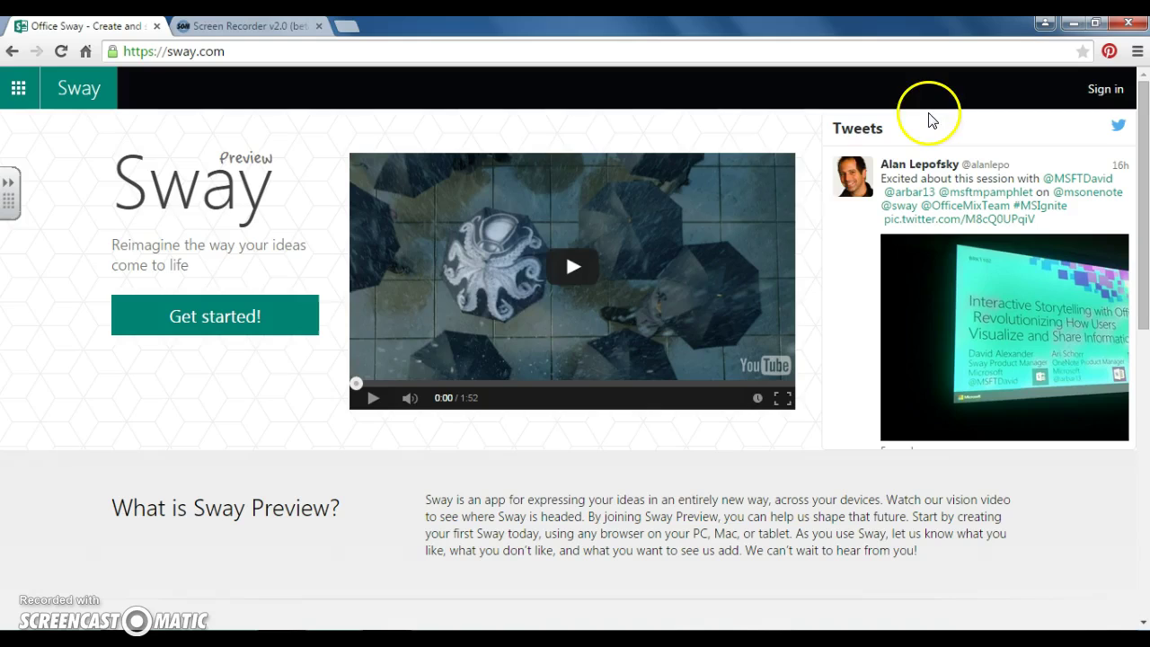
- Sign in to Sway with the Microsoft account email and password, declining Chrome's password save
click(231, 317)
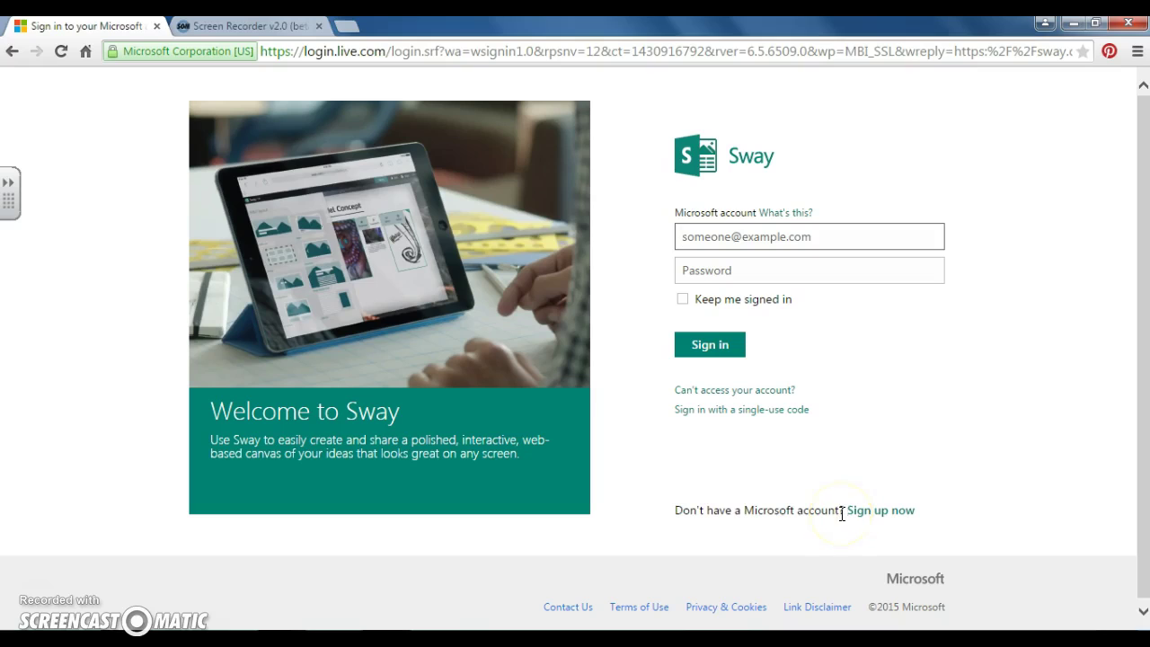
click(714, 235)
text(m)
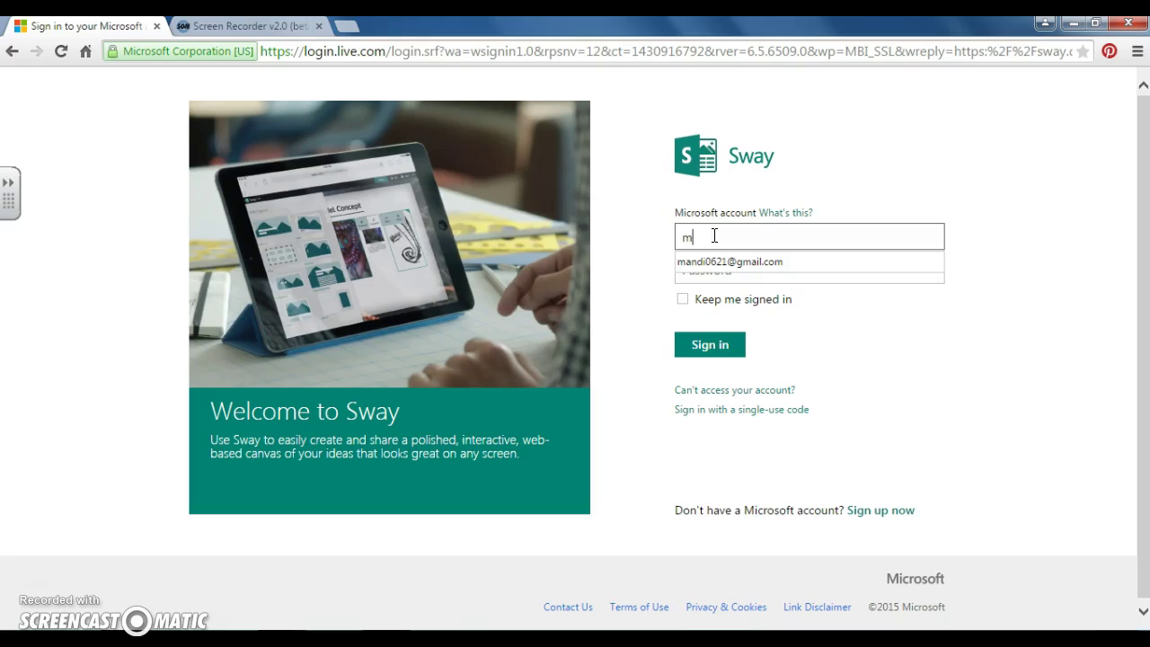
click(727, 261)
click(726, 268)
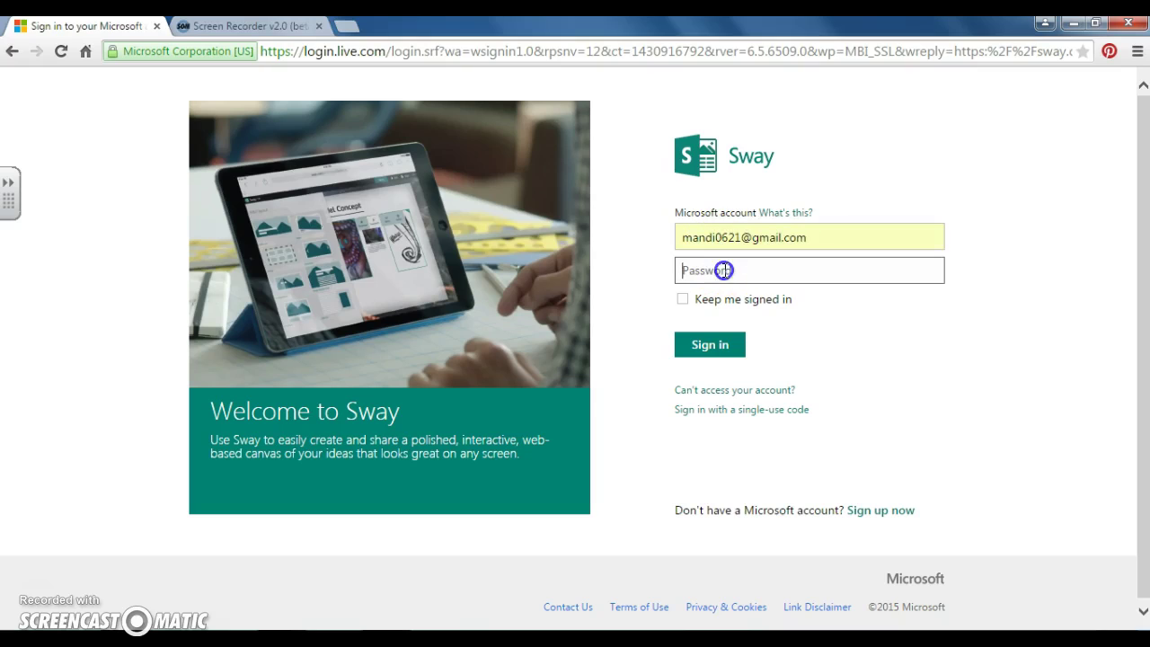
text(••••)
text(••)
key(Return)
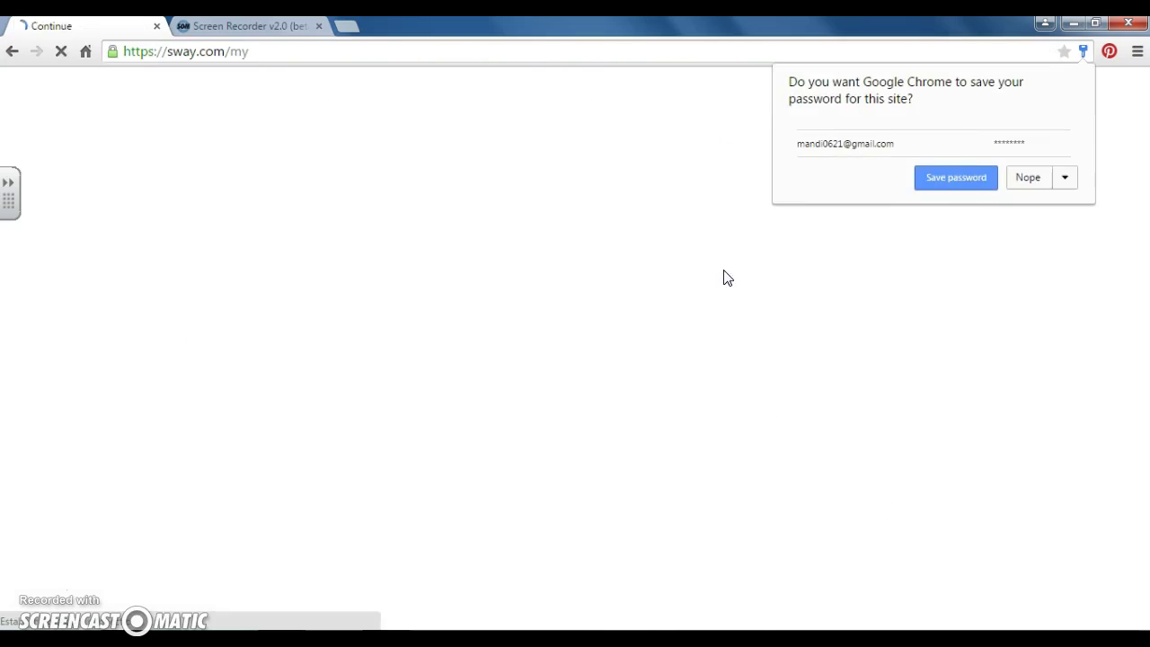
click(1030, 178)
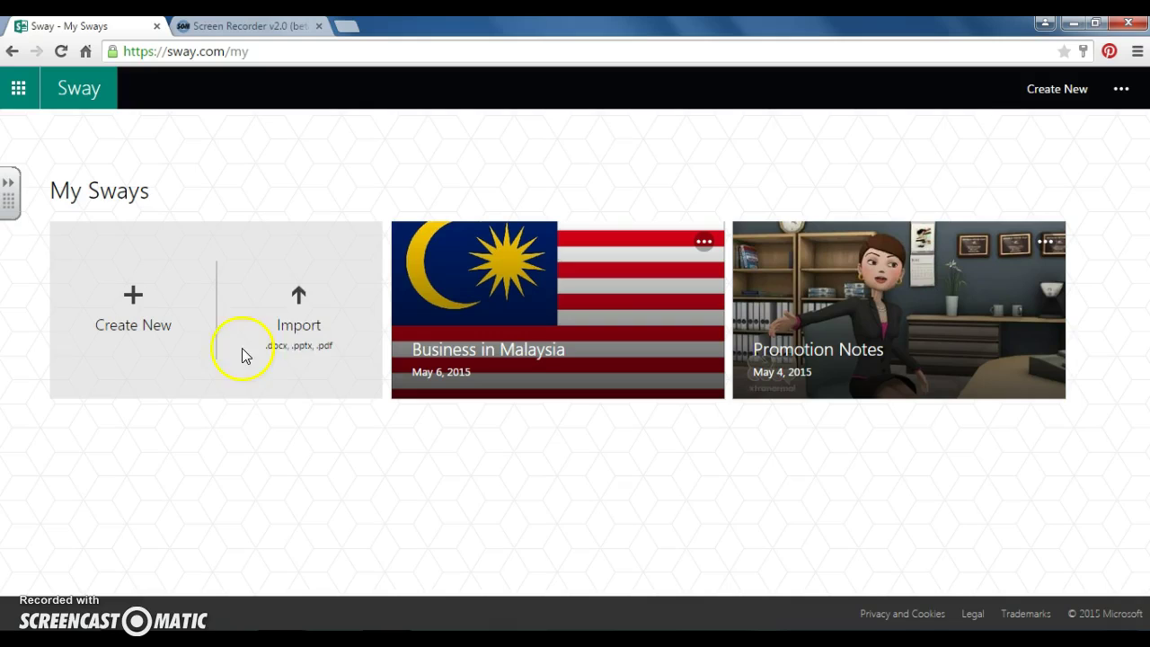
- Import the Malaysia Economic Activity Project PowerPoint as a new Sway
click(299, 333)
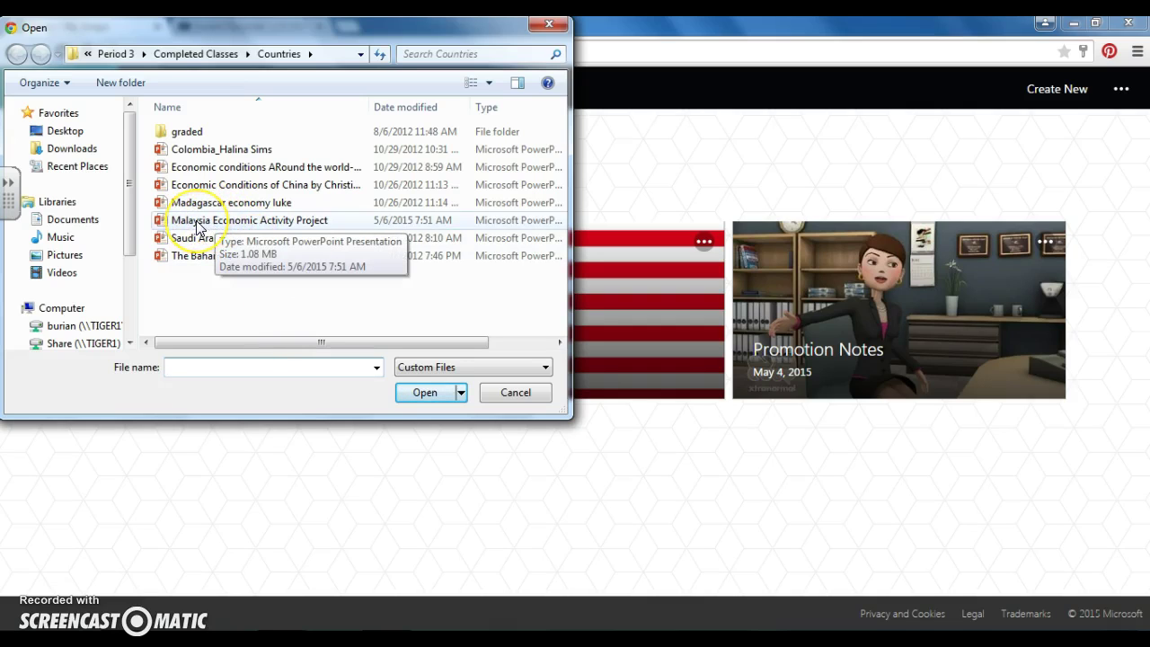
click(198, 223)
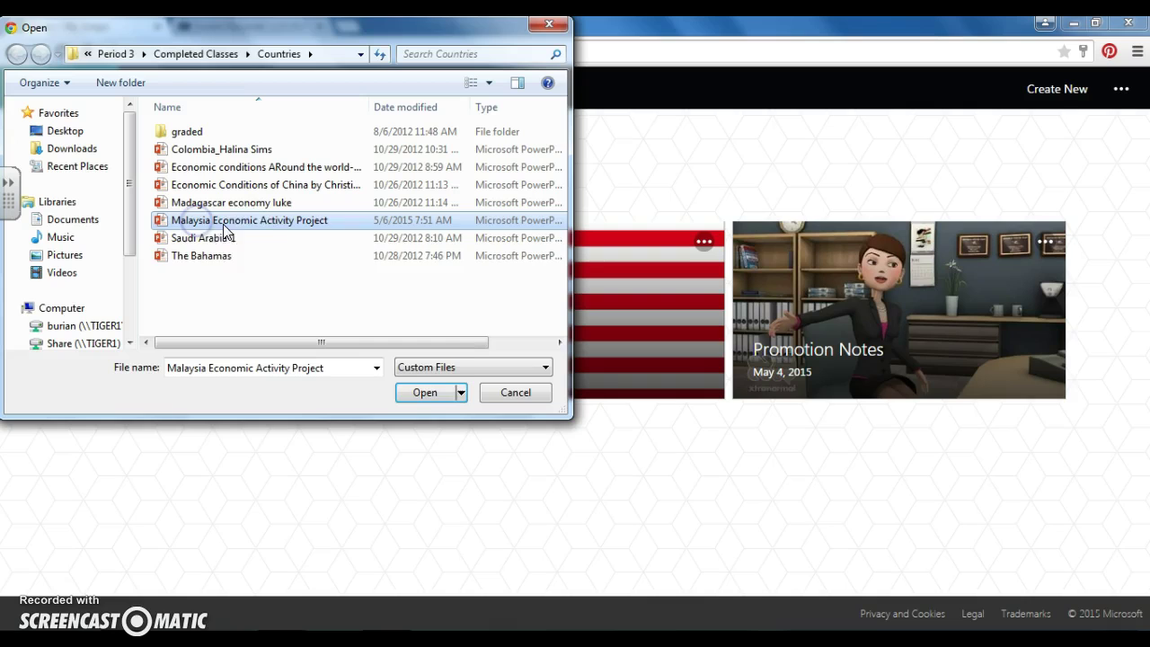
click(427, 395)
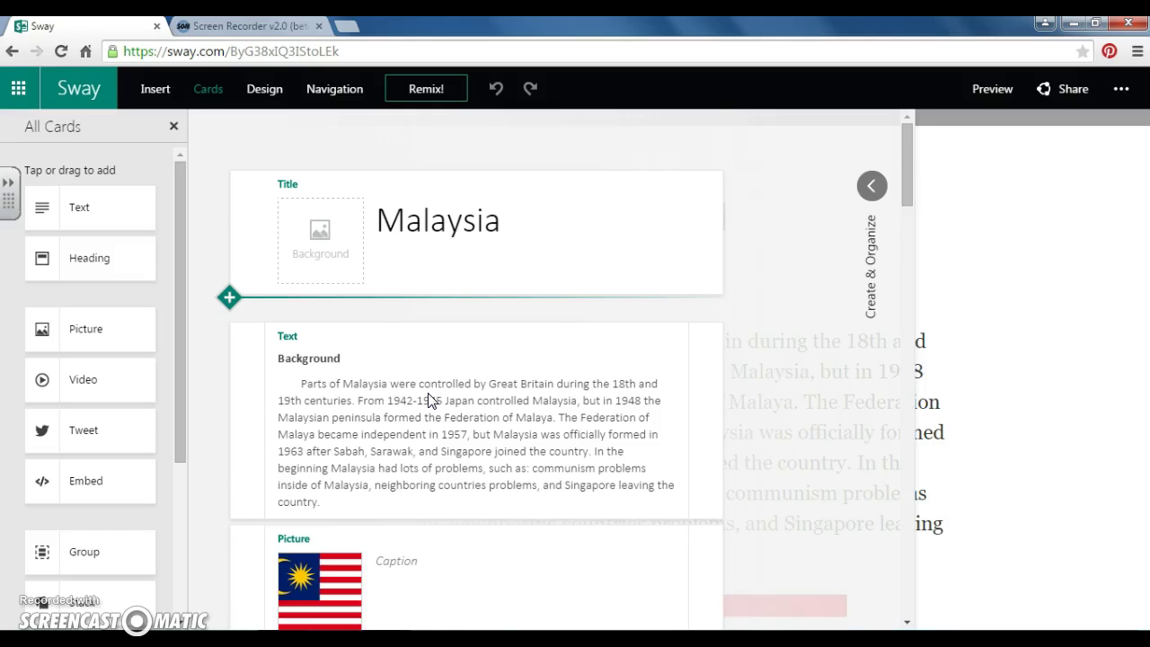
- Scroll through the generated Malaysia text and picture cards to review them
scroll(441, 423, down, 3)
scroll(440, 422, down, 3)
scroll(440, 422, down, 2)
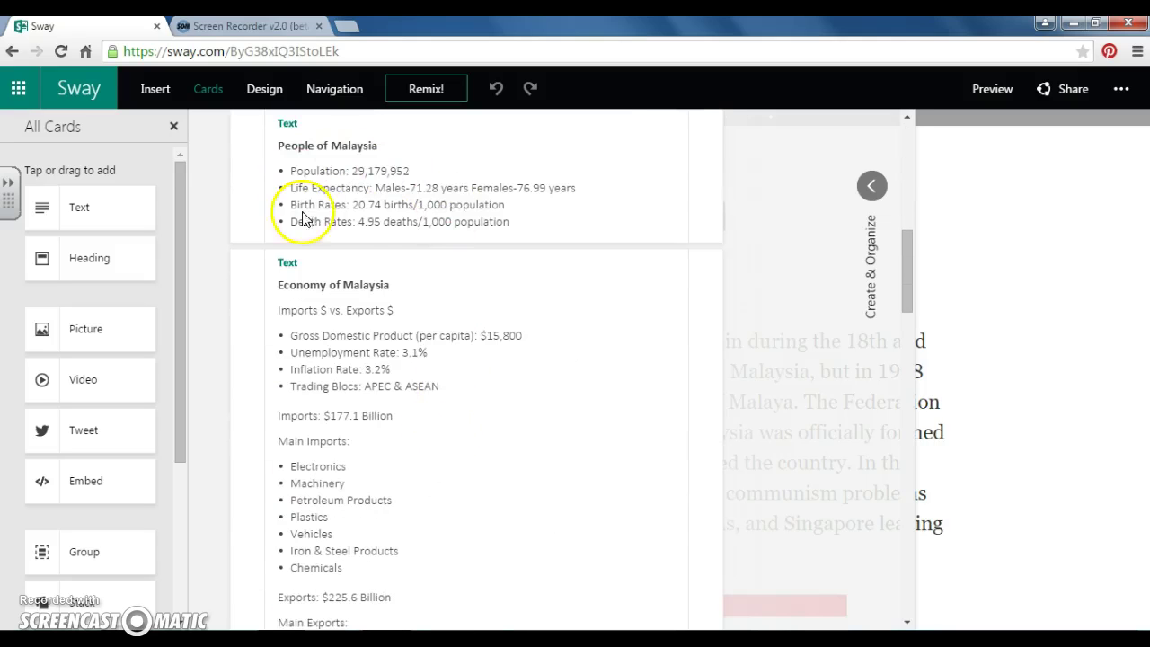
scroll(429, 282, down, 2)
scroll(436, 326, down, 3)
scroll(436, 326, down, 4)
scroll(438, 327, down, 1)
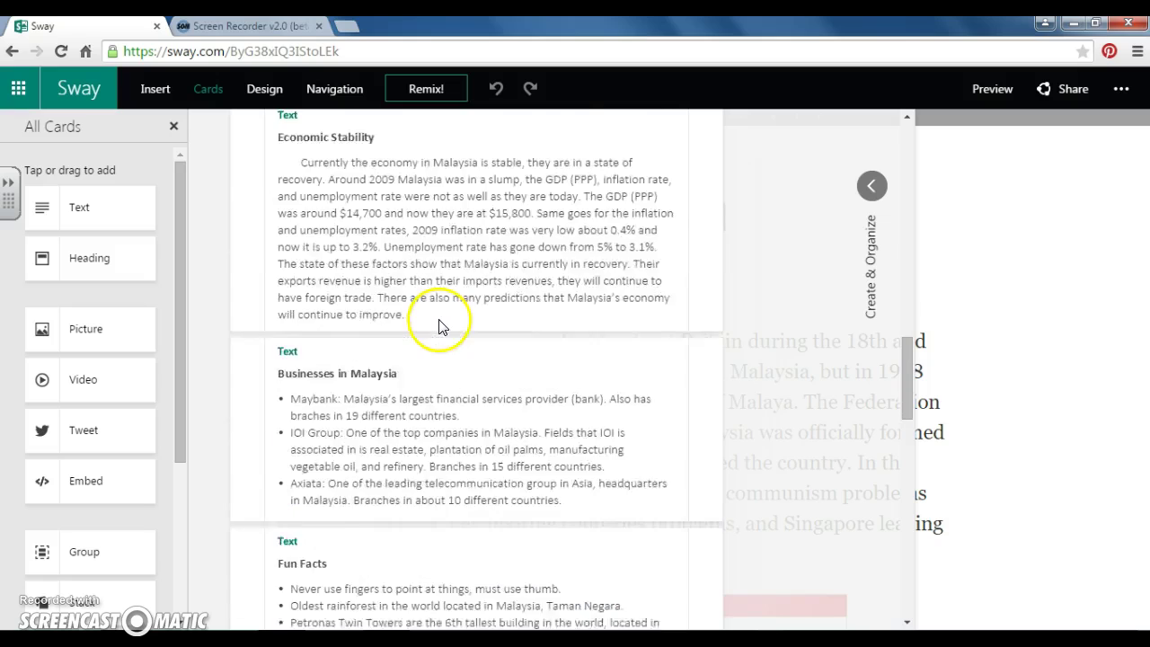
scroll(439, 326, down, 1)
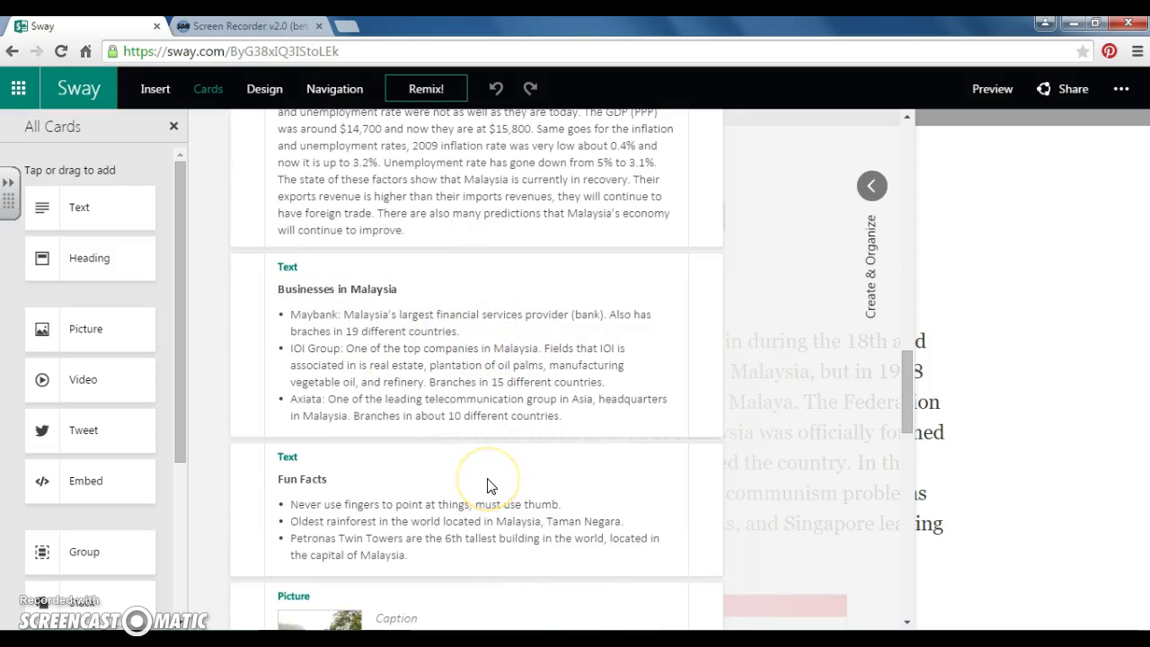
scroll(490, 485, up, 5)
scroll(489, 485, up, 5)
scroll(490, 485, up, 1)
scroll(491, 486, down, 2)
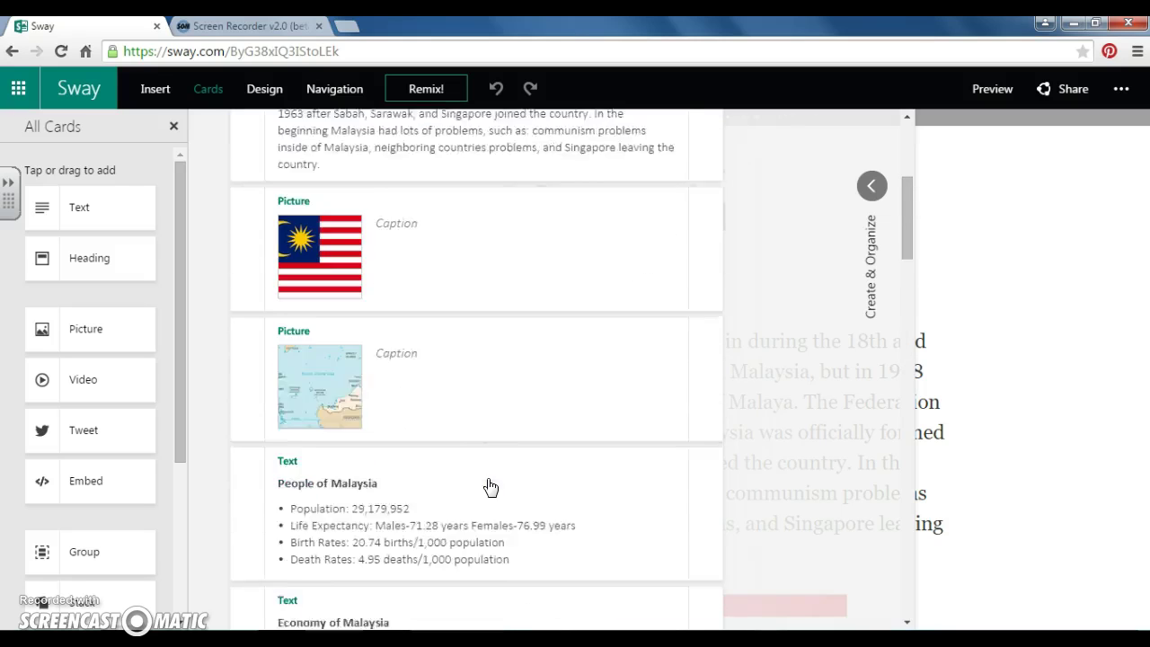
scroll(489, 484, down, 1)
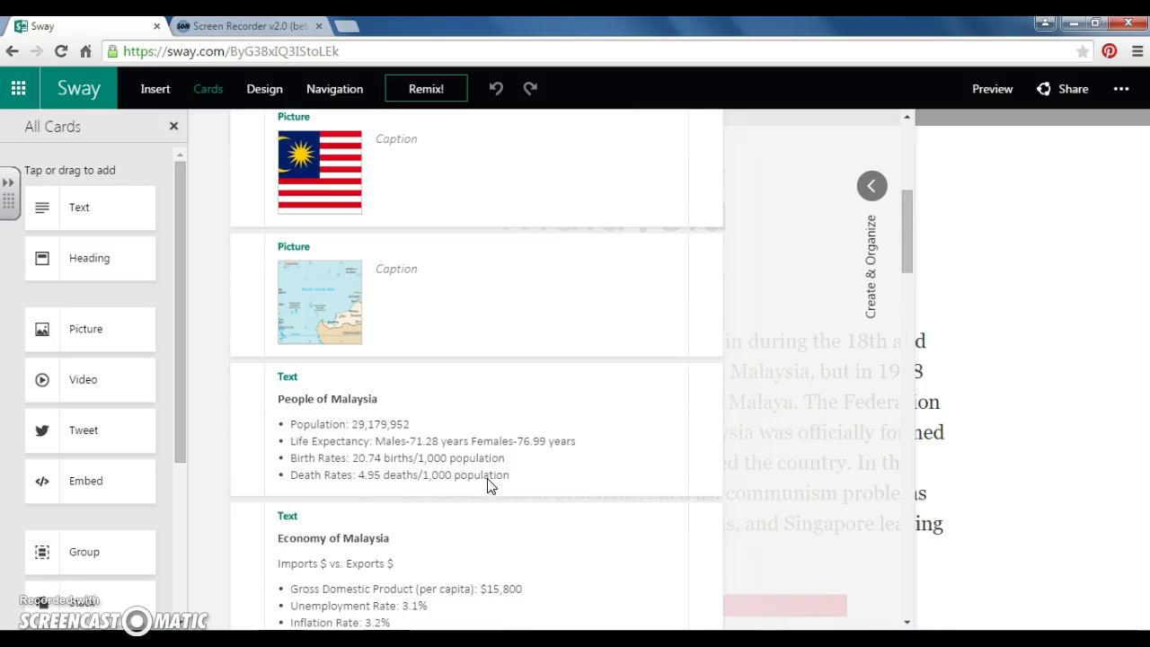
- Search YouTube from the media panel for 'maylaia' videos
click(151, 92)
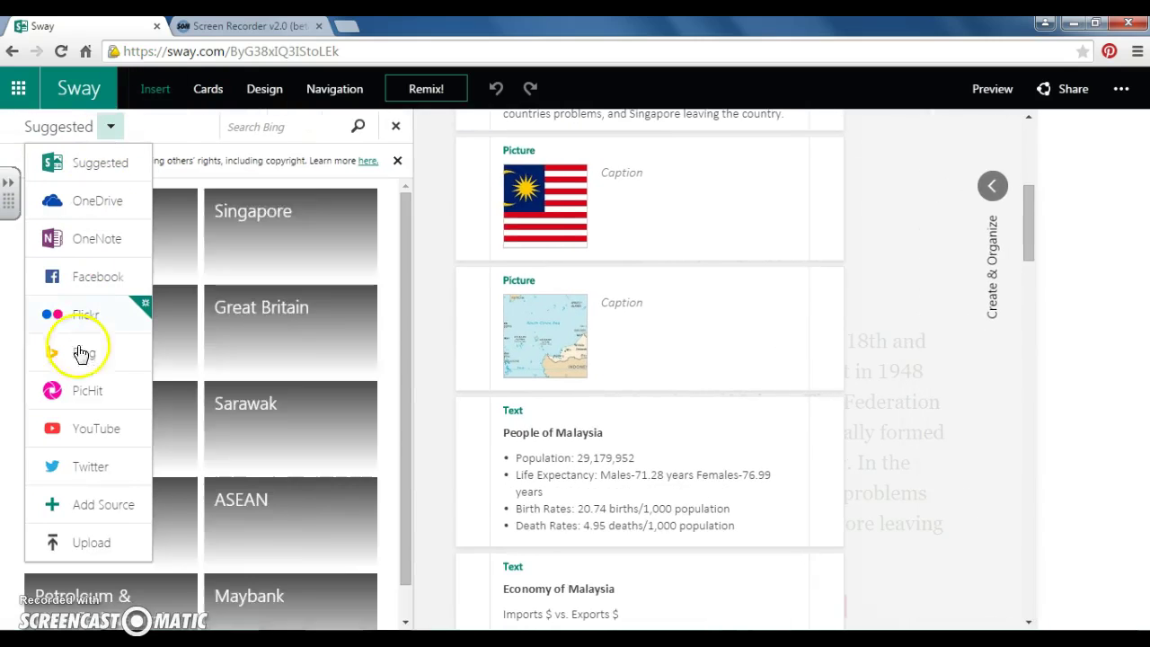
click(82, 431)
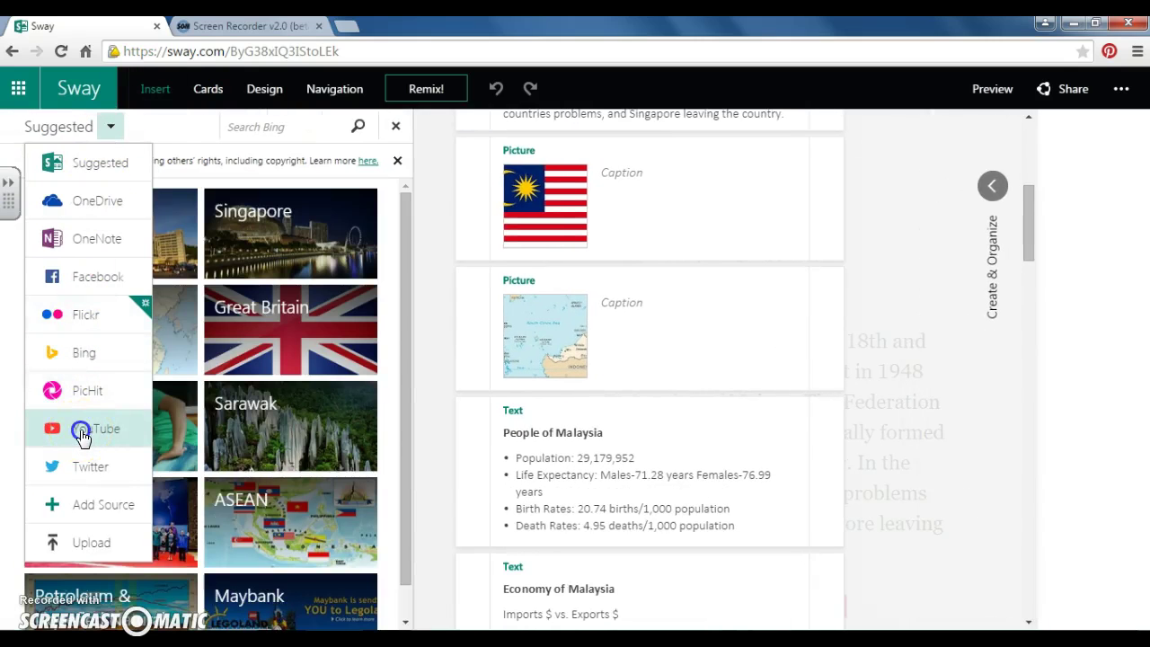
click(256, 131)
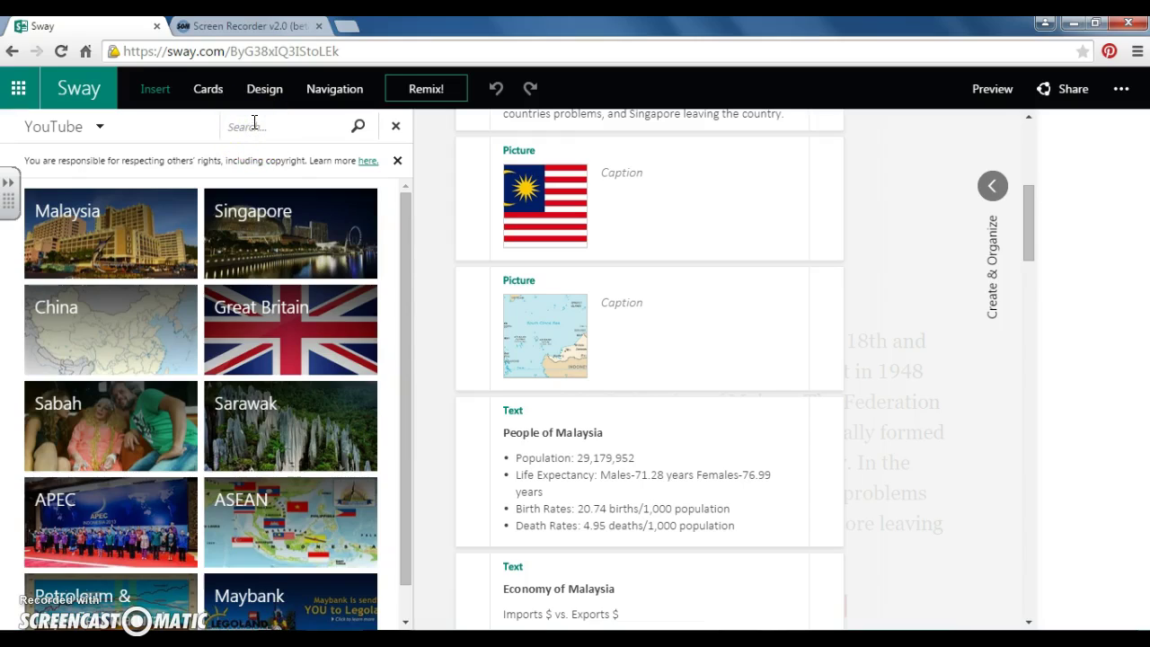
text(may)
text(lays)
text(ia)
key(Return)
click(254, 126)
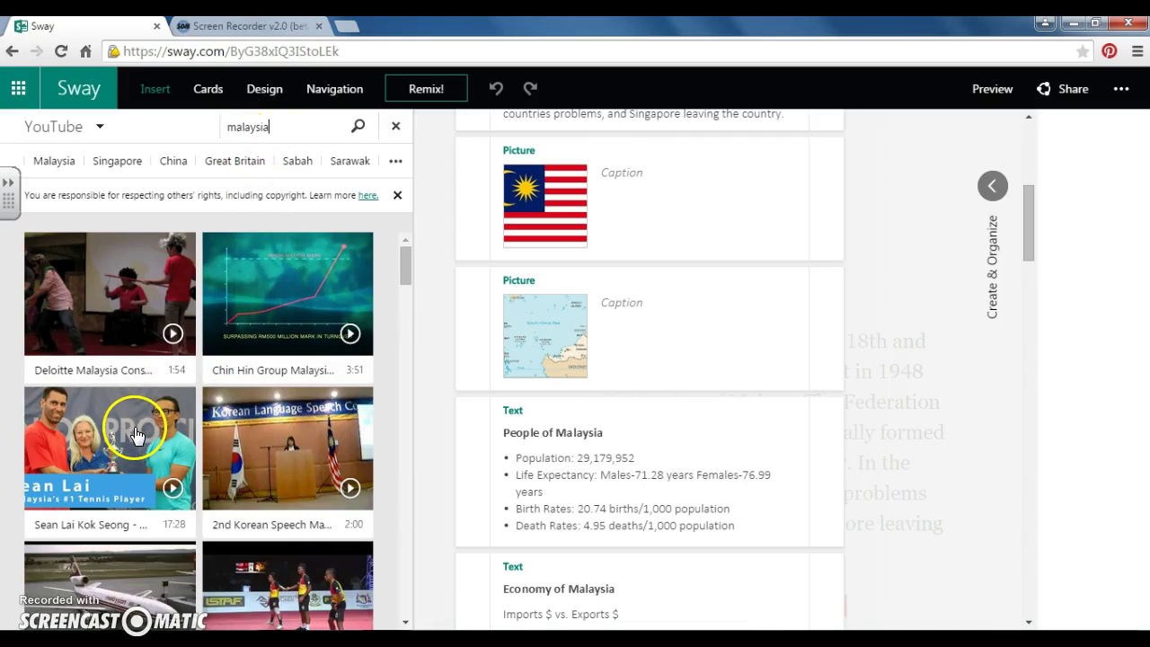
- Drag the Malaysia Airlines video into the storyline above the People of Malaysia card
scroll(234, 468, down, 1)
scroll(234, 471, down, 1)
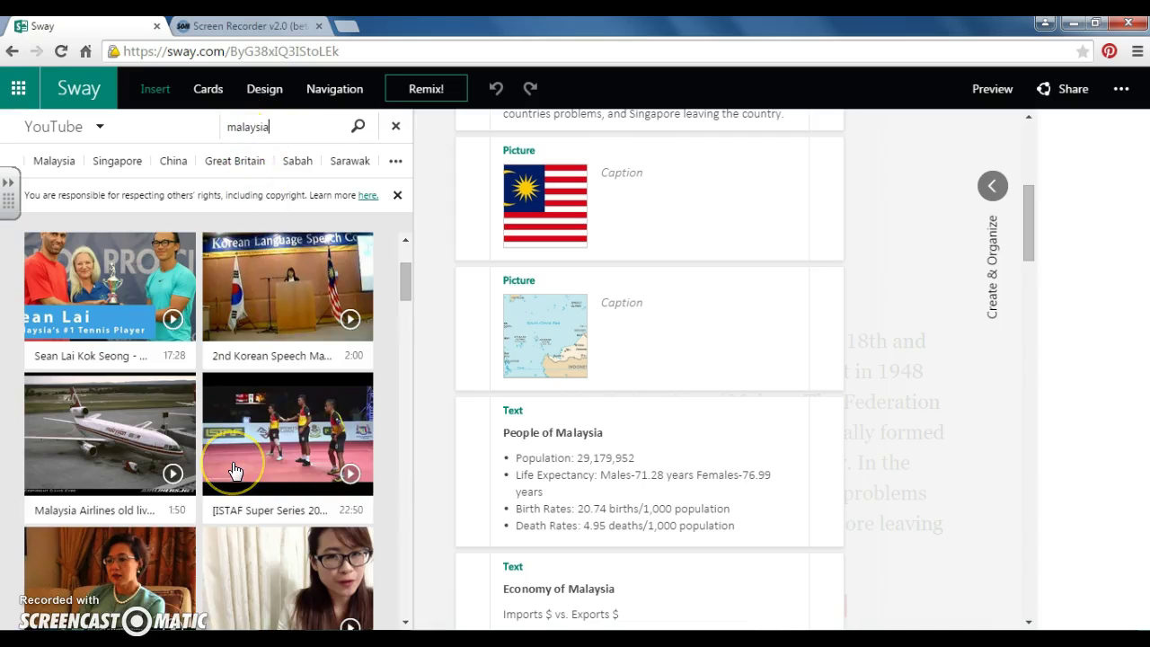
scroll(234, 471, down, 1)
scroll(234, 469, down, 1)
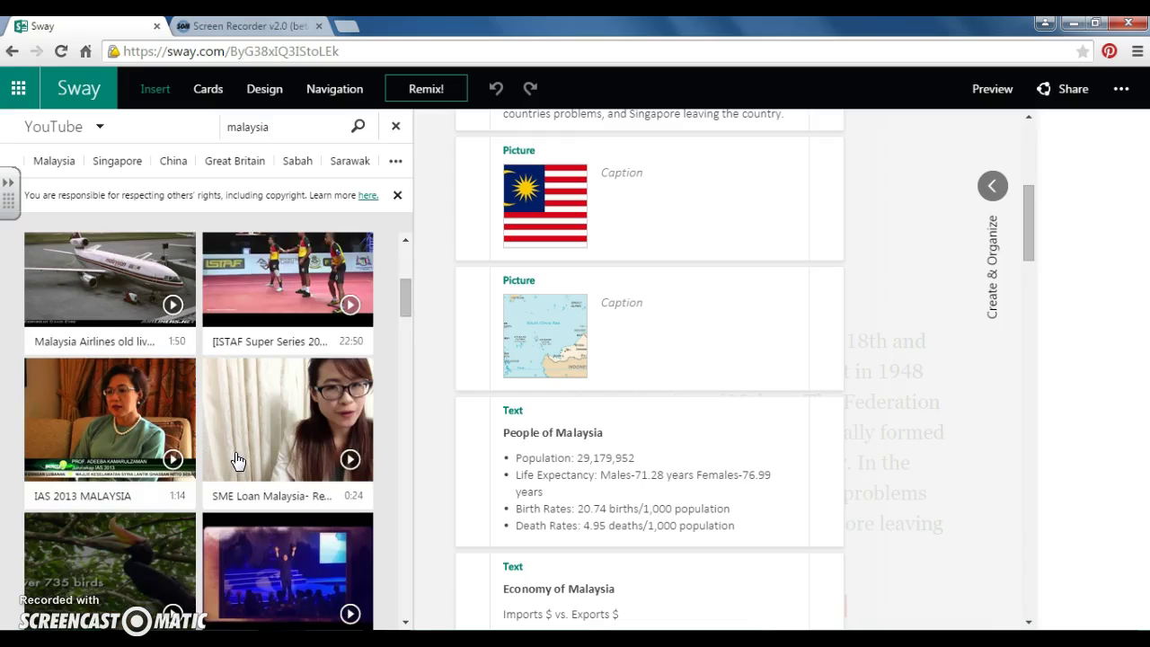
click(138, 345)
click(95, 274)
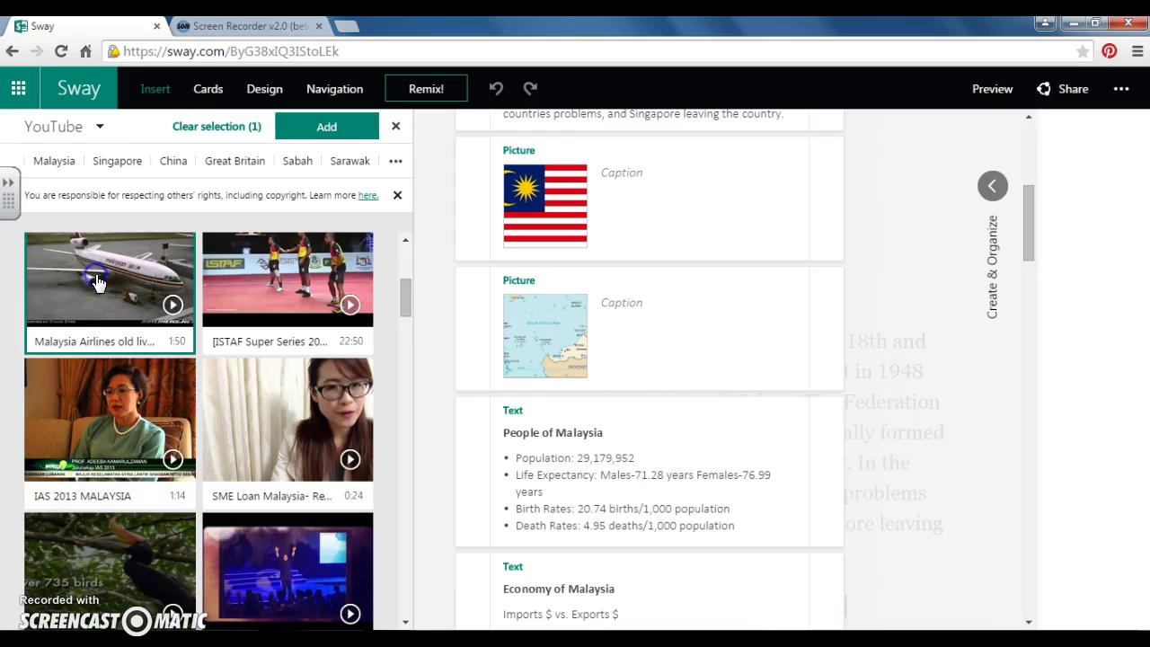
click(113, 282)
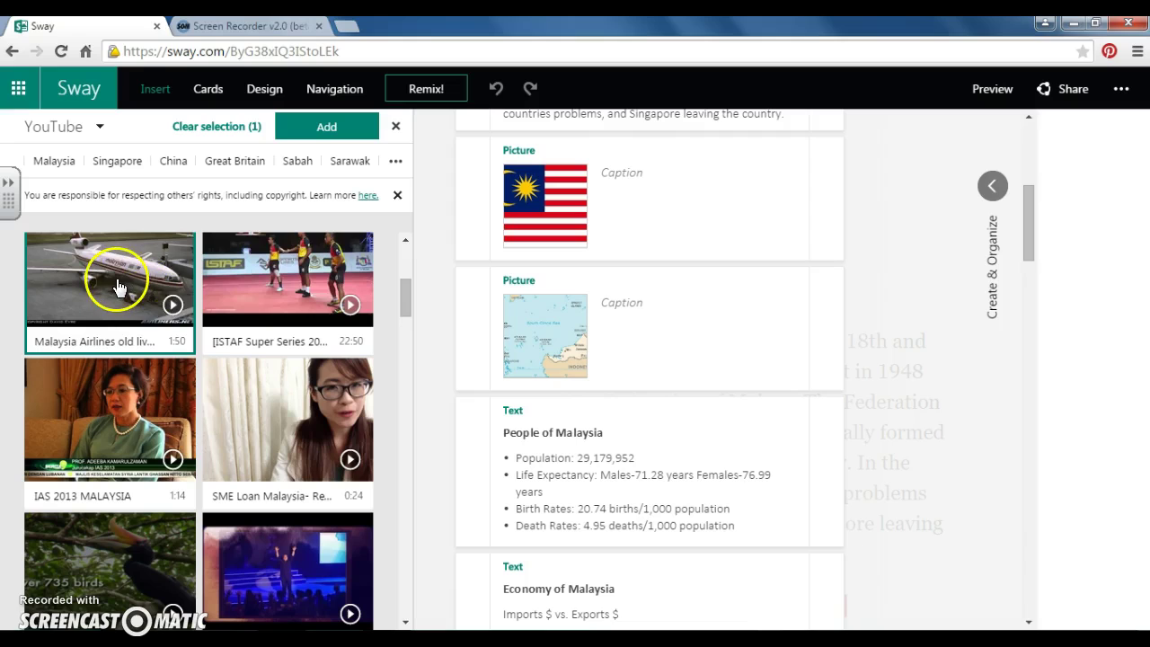
drag(117, 286, 546, 396)
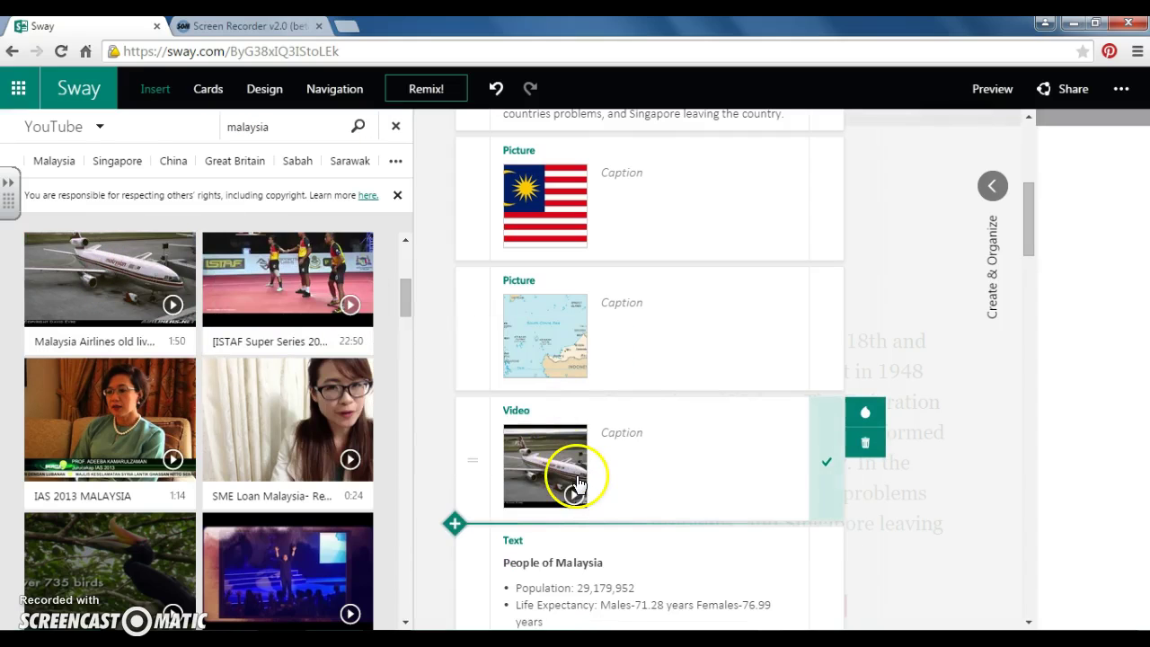
- Preview the Sway and scroll down to the Malaysia Airlines video
click(992, 88)
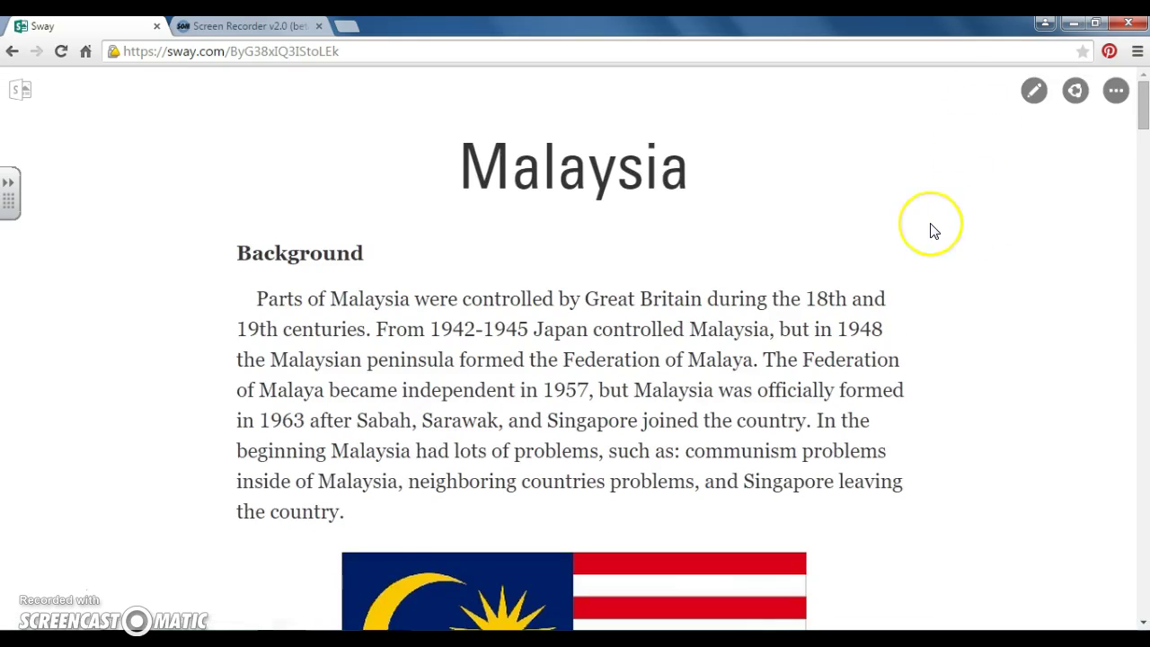
scroll(933, 231, down, 1)
scroll(933, 231, down, 2)
scroll(932, 231, down, 1)
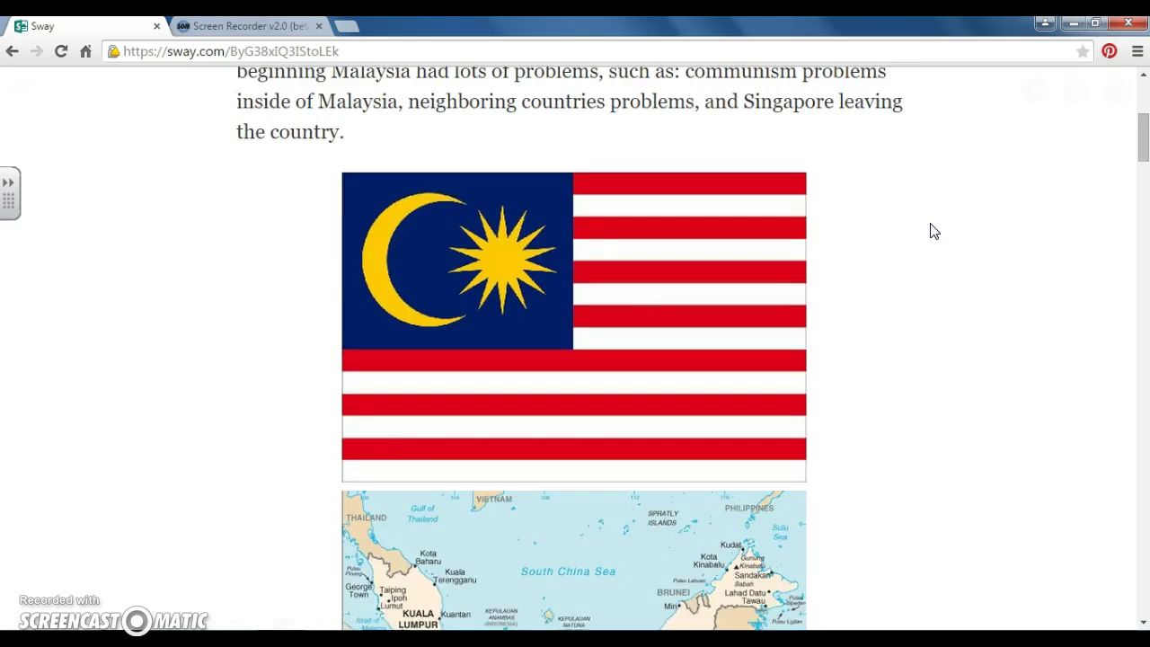
scroll(932, 231, down, 1)
scroll(933, 231, down, 1)
scroll(933, 231, down, 2)
scroll(931, 230, down, 1)
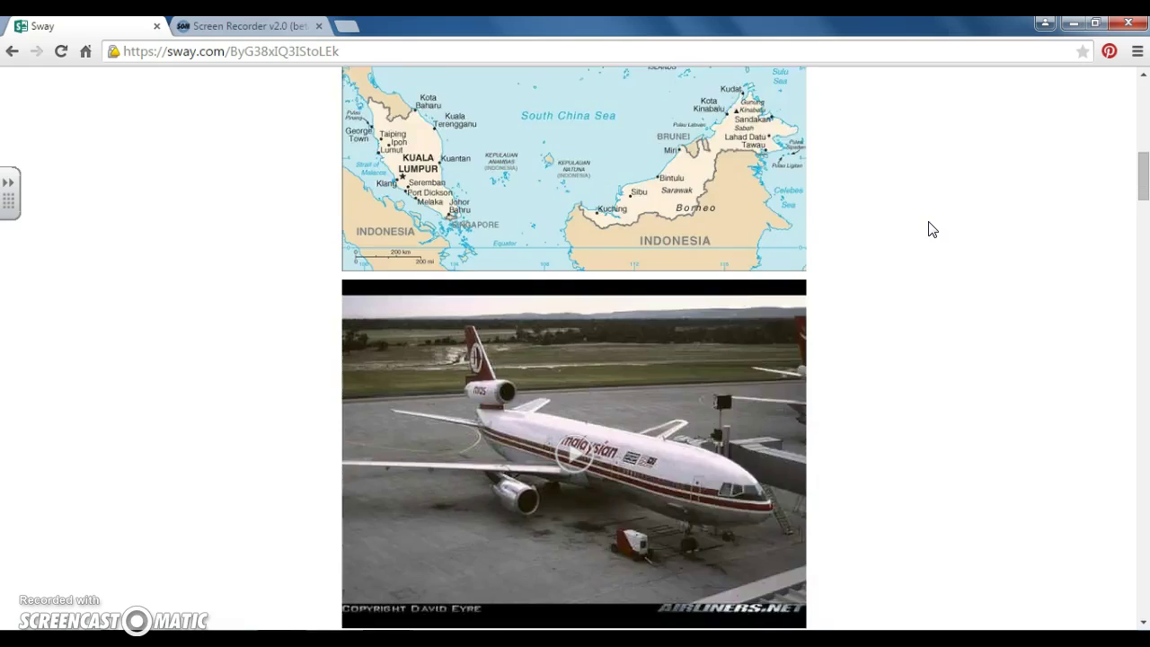
scroll(931, 228, down, 1)
- Play the video briefly, pause it, and return to the Sway's title
click(575, 302)
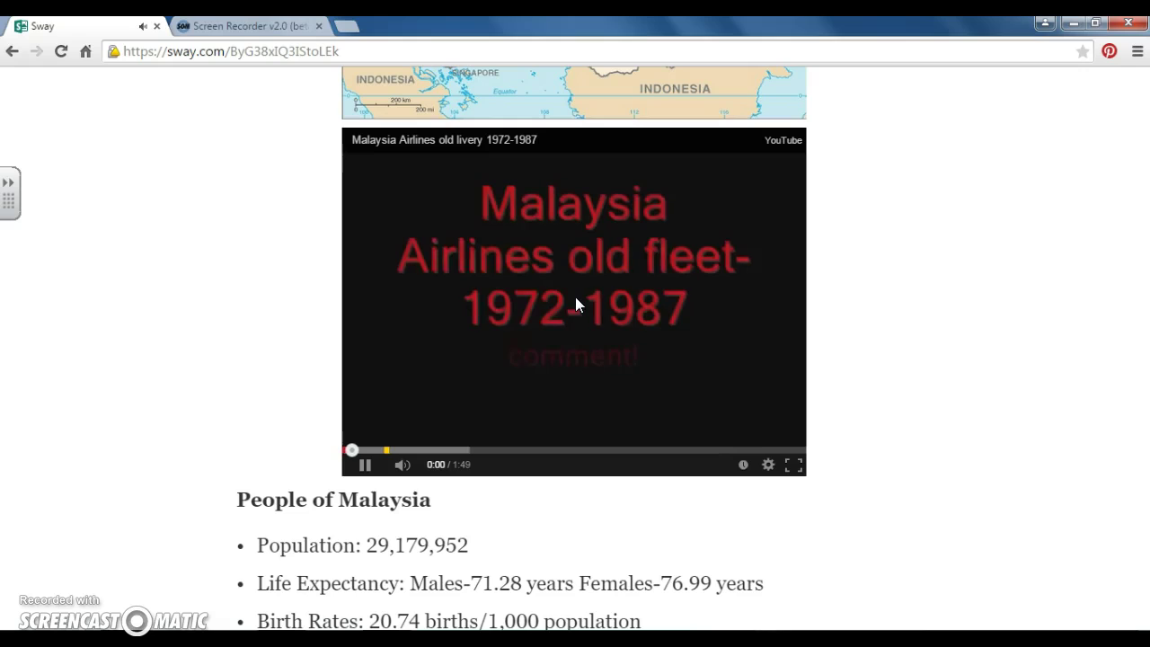
click(364, 464)
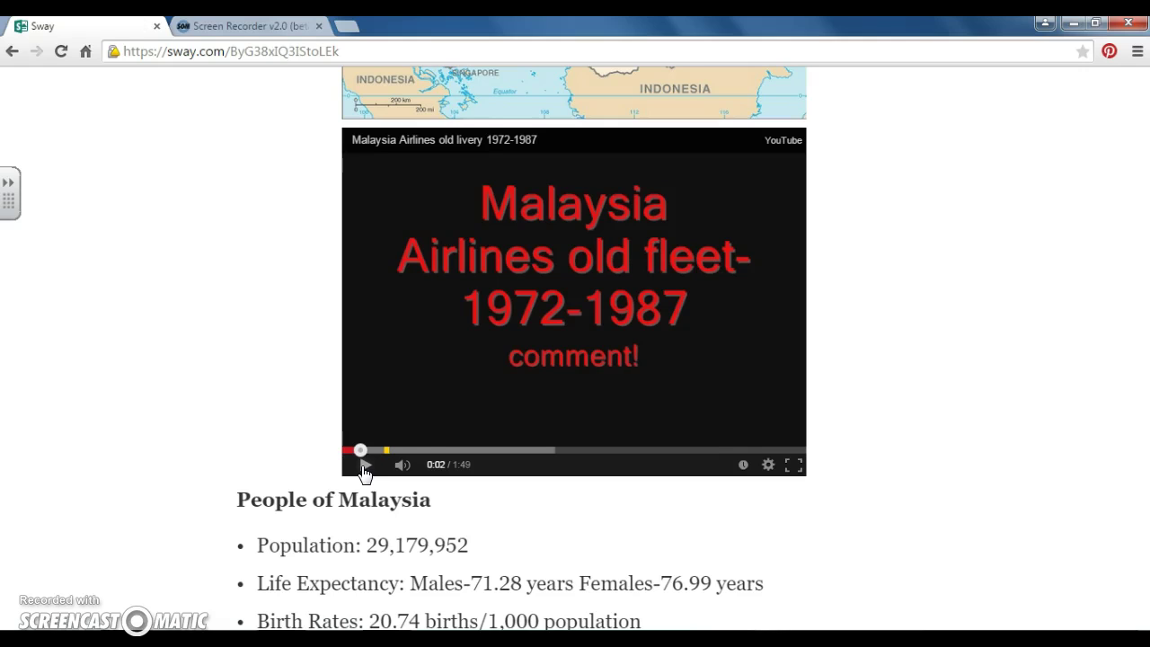
scroll(955, 320, up, 4)
scroll(955, 321, up, 4)
scroll(955, 321, up, 3)
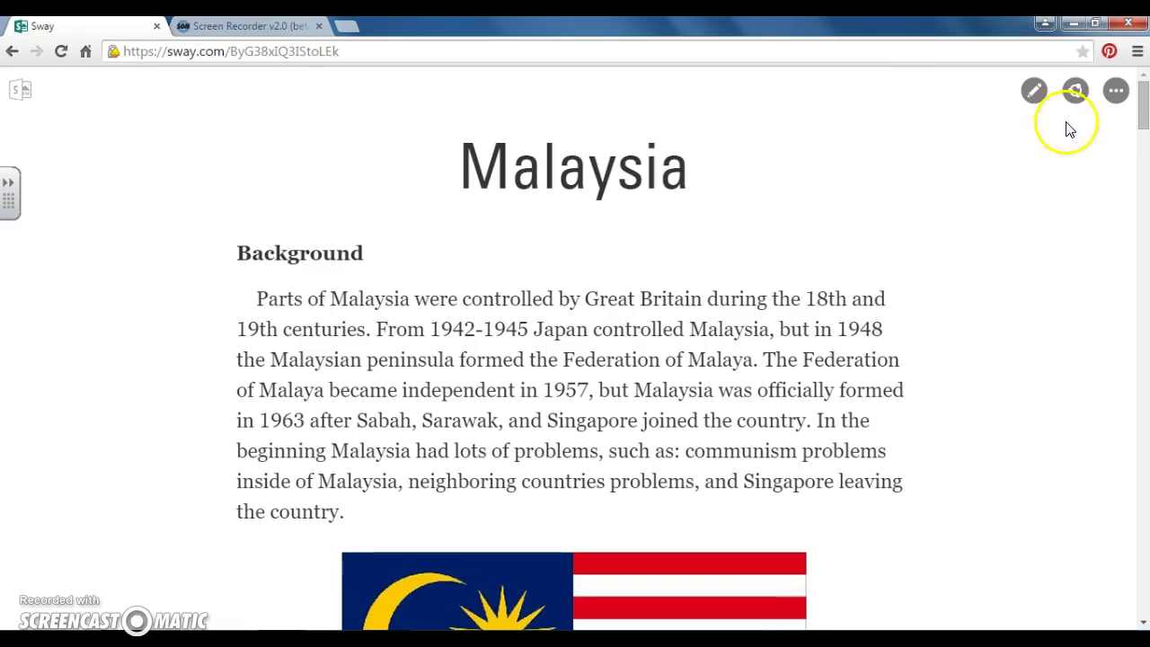
- Apply the beige linen-textured theme, fourth in the Design tab's second row
click(1034, 92)
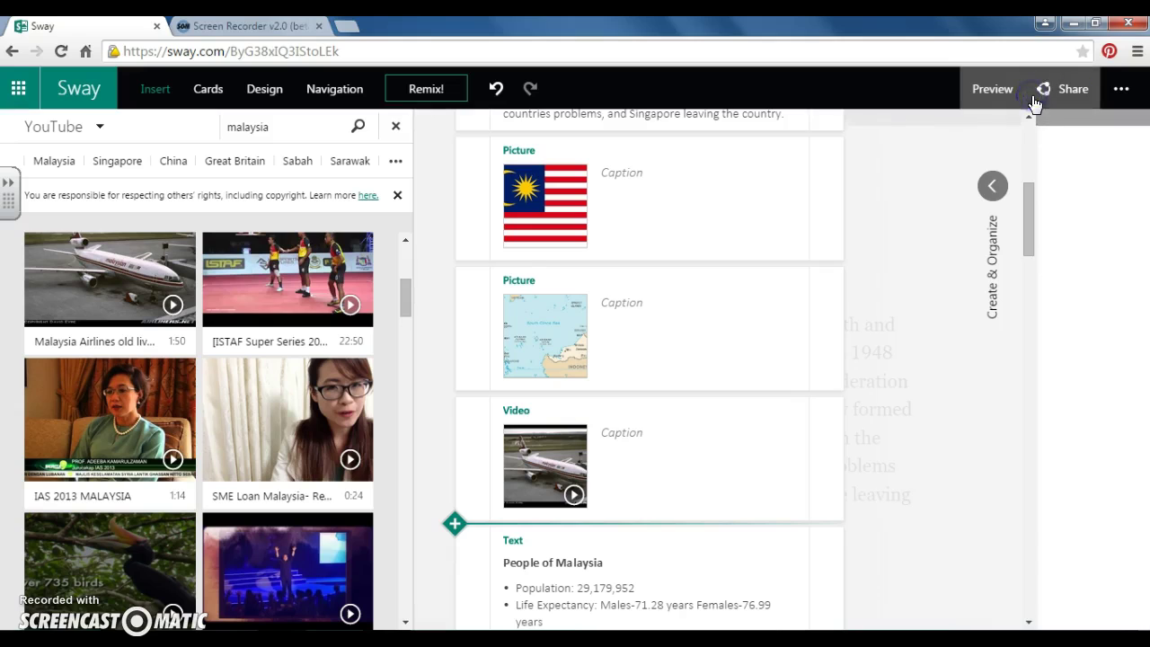
click(255, 90)
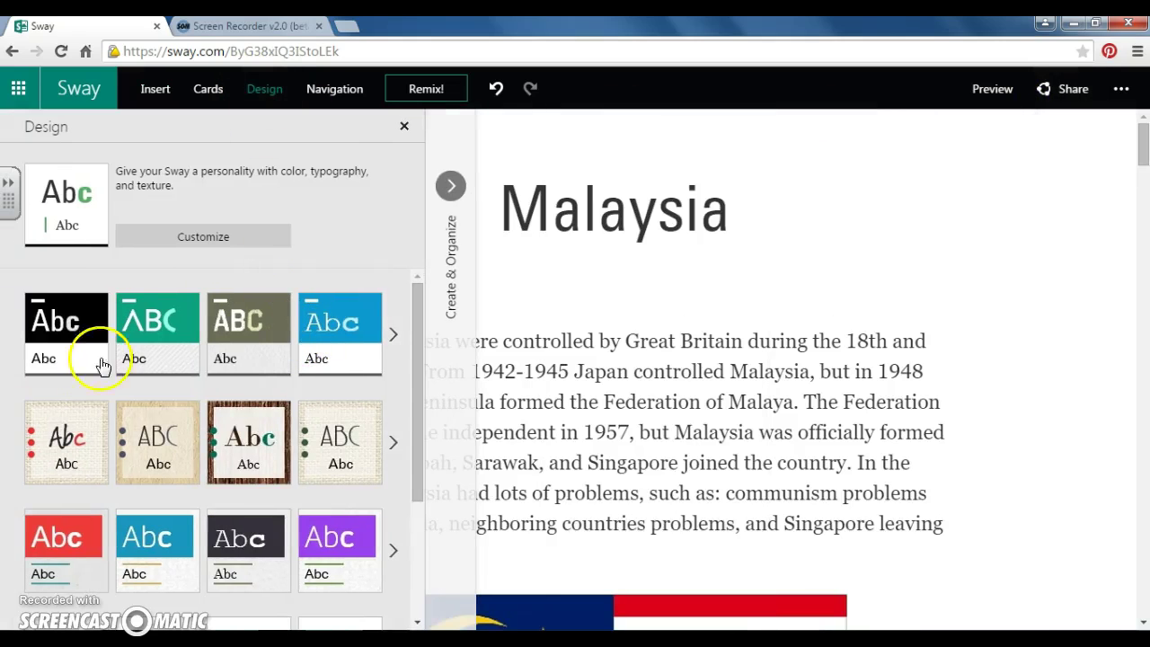
click(334, 438)
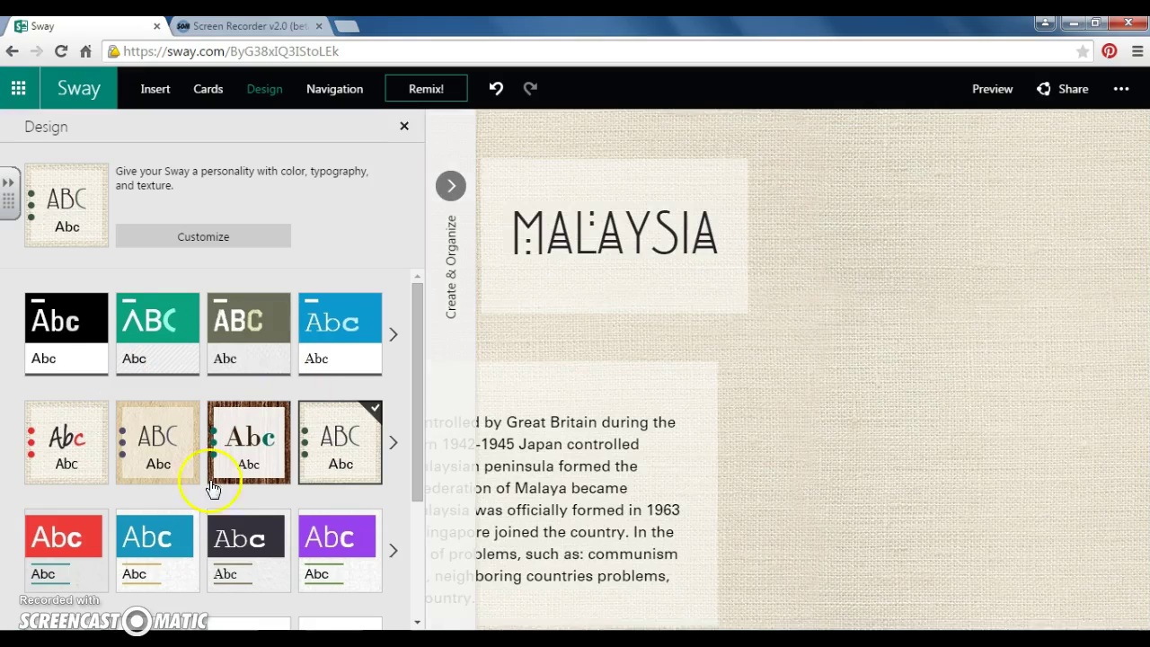
- Preview the linen-themed Malaysia Sway down to the Key Trade Partners chart
click(992, 89)
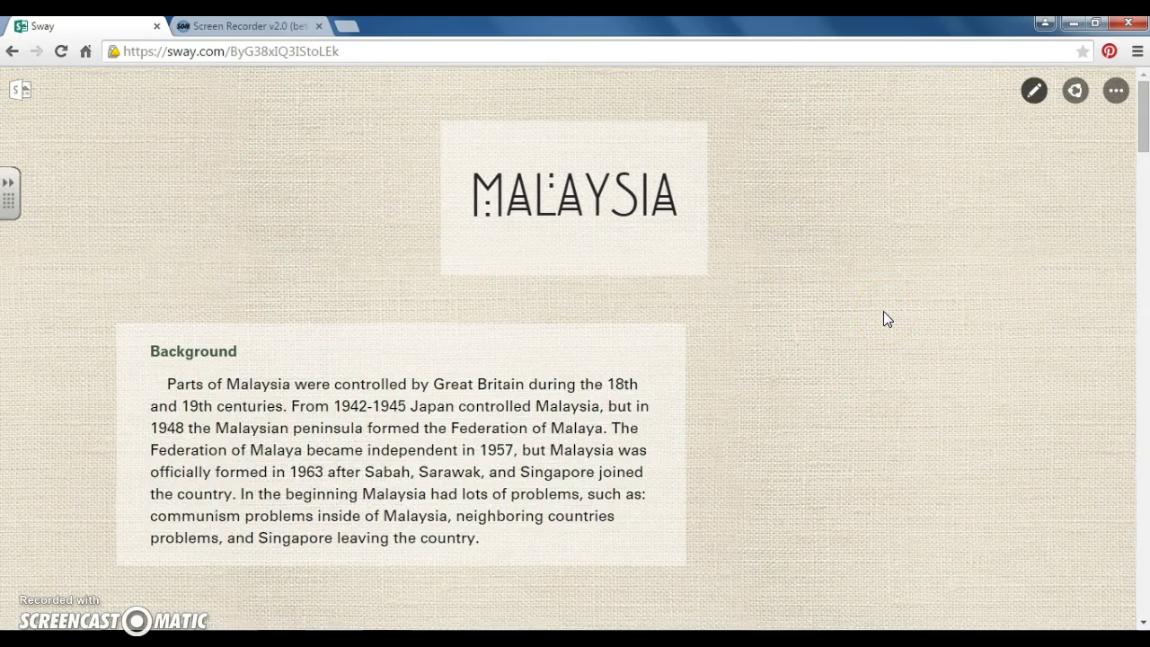
scroll(883, 317, down, 5)
scroll(883, 317, down, 2)
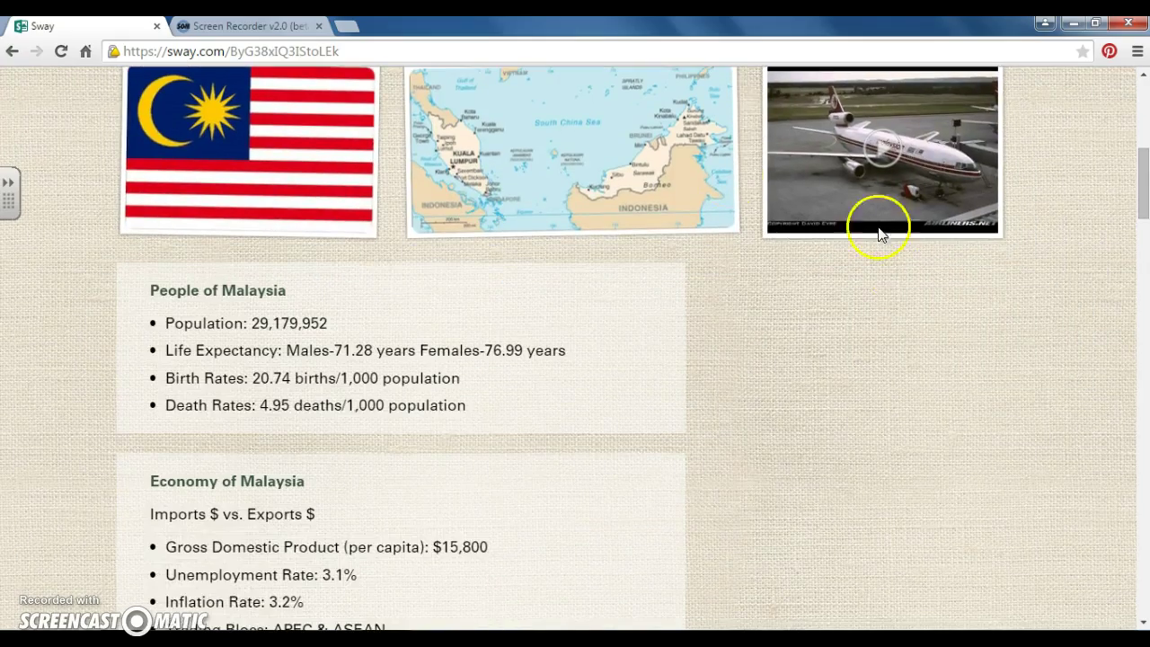
mouse_move(883, 150)
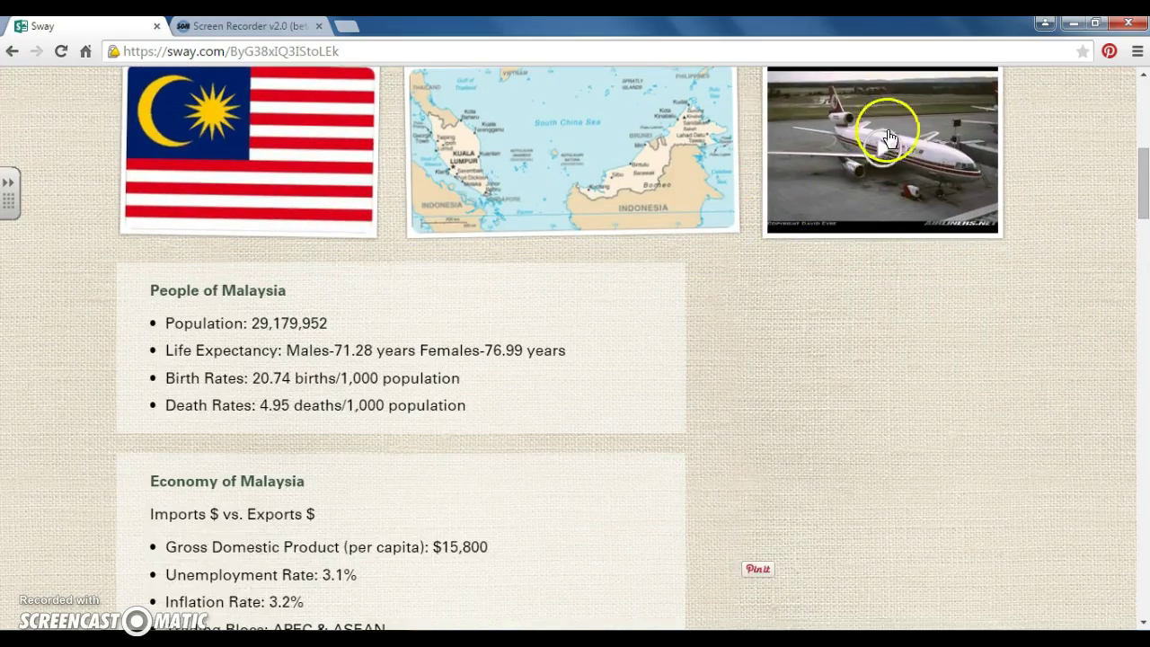
scroll(835, 336, down, 3)
scroll(835, 336, down, 2)
scroll(834, 336, down, 3)
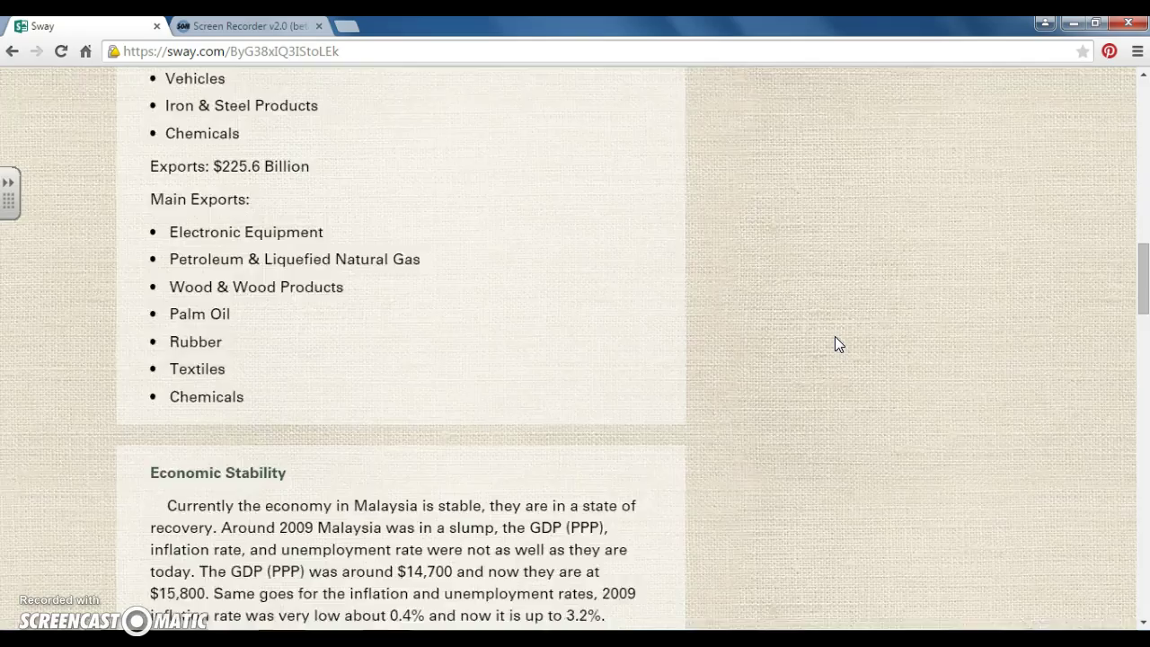
scroll(835, 336, down, 1)
scroll(835, 336, down, 3)
scroll(835, 336, down, 2)
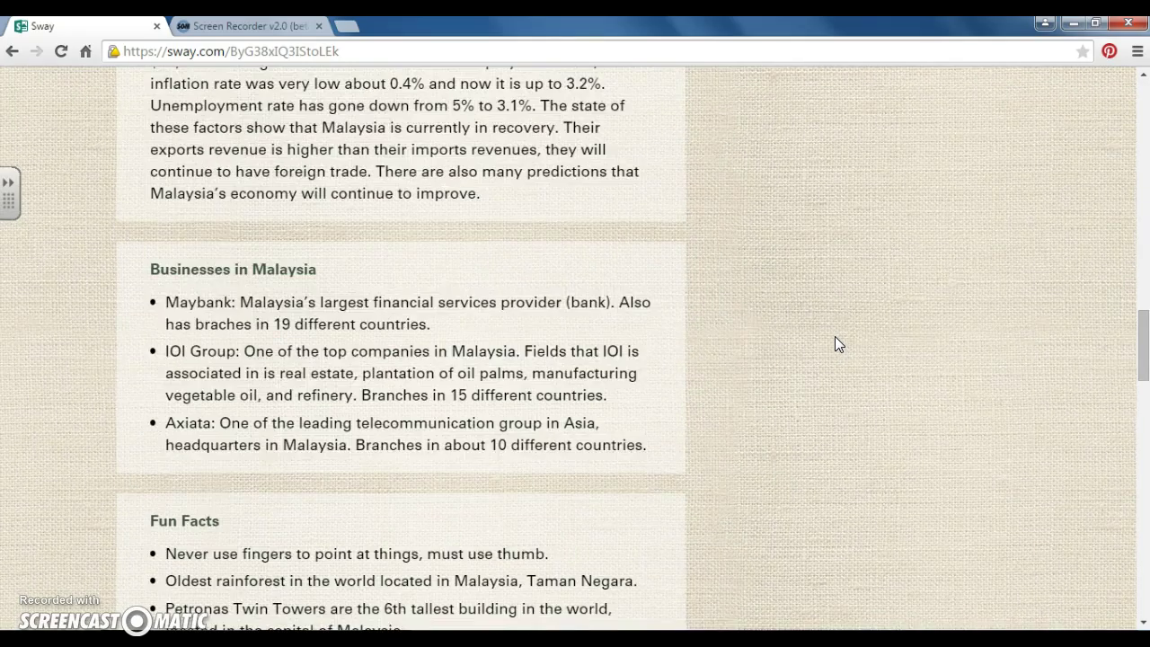
scroll(834, 344, down, 1)
scroll(834, 344, down, 2)
scroll(834, 344, down, 1)
scroll(835, 344, down, 2)
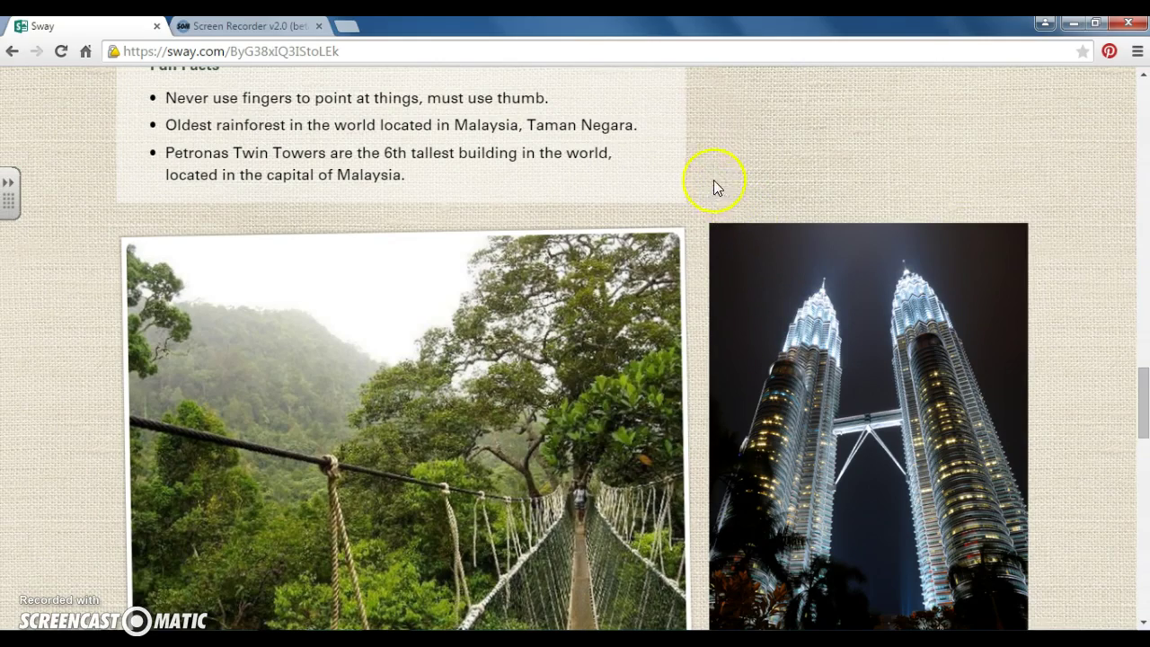
scroll(693, 305, down, 3)
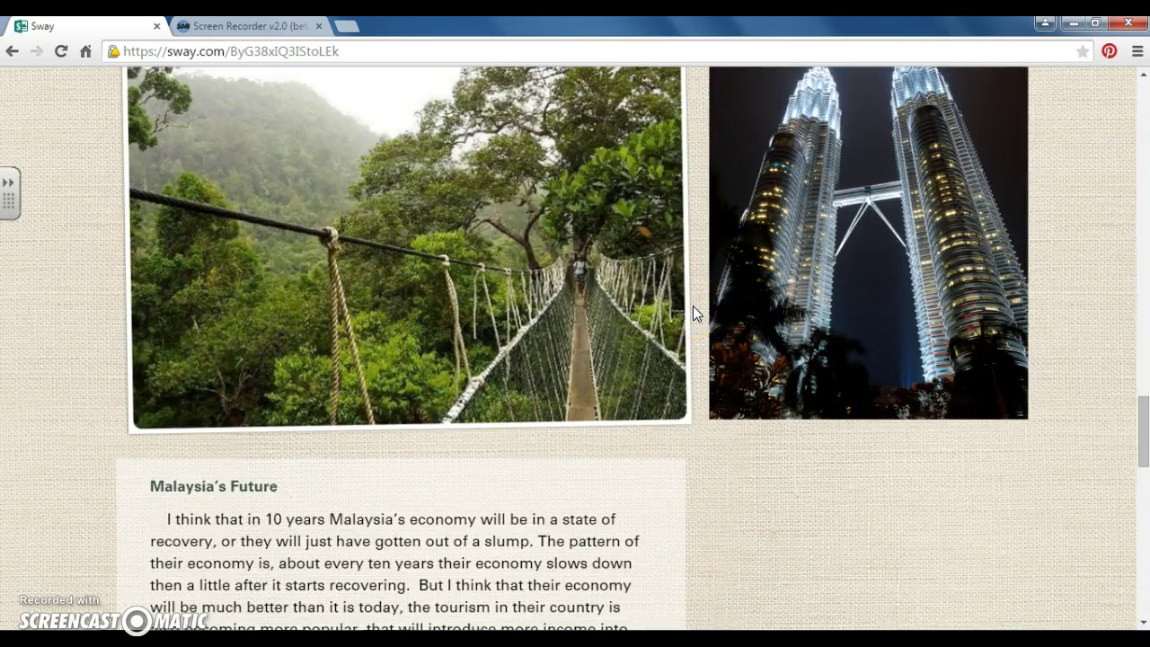
scroll(763, 380, down, 4)
scroll(766, 379, down, 3)
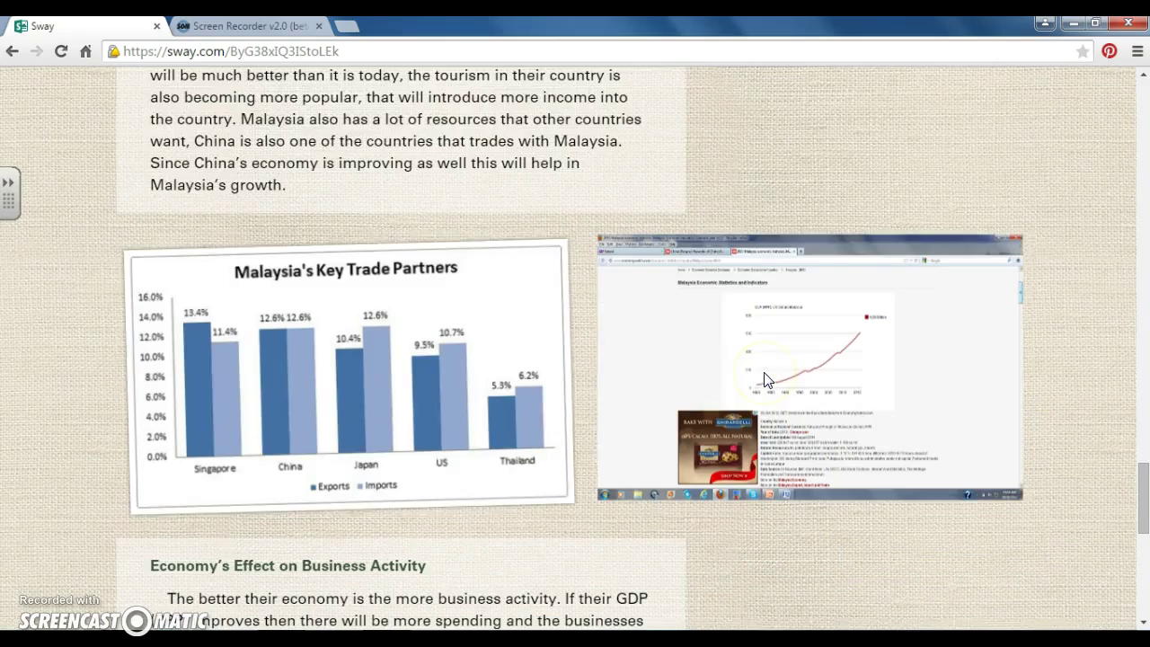